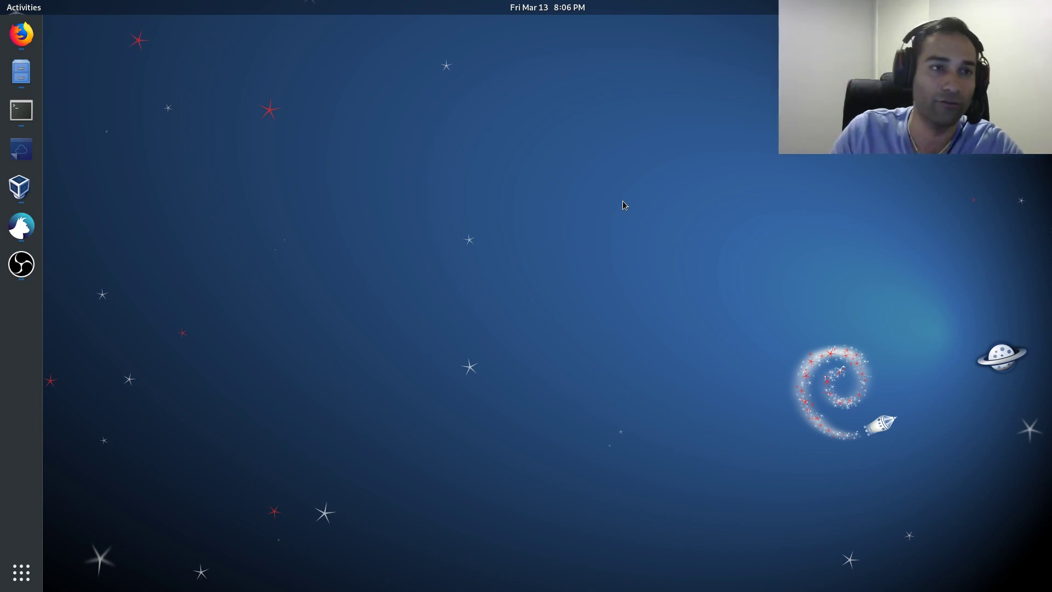
left_click(21, 34)
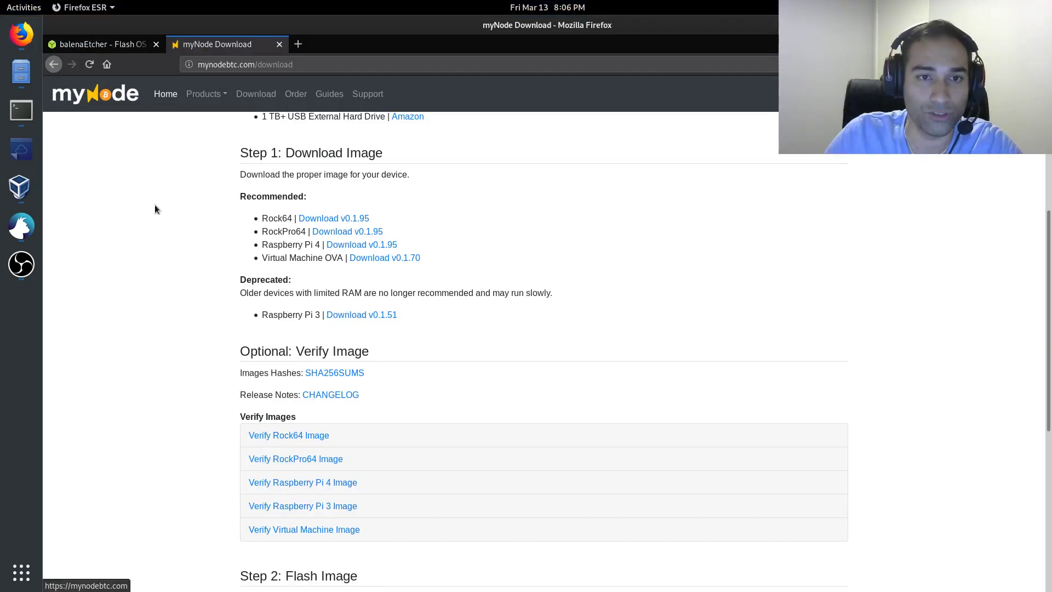
scroll(155, 208, "up", 5)
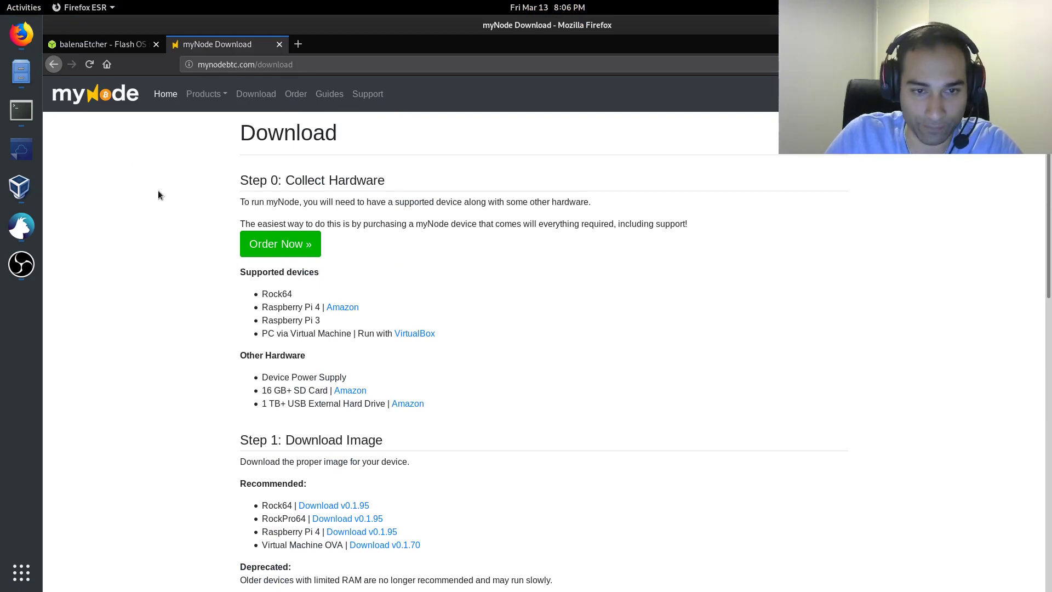
scroll(169, 187, "down", 3)
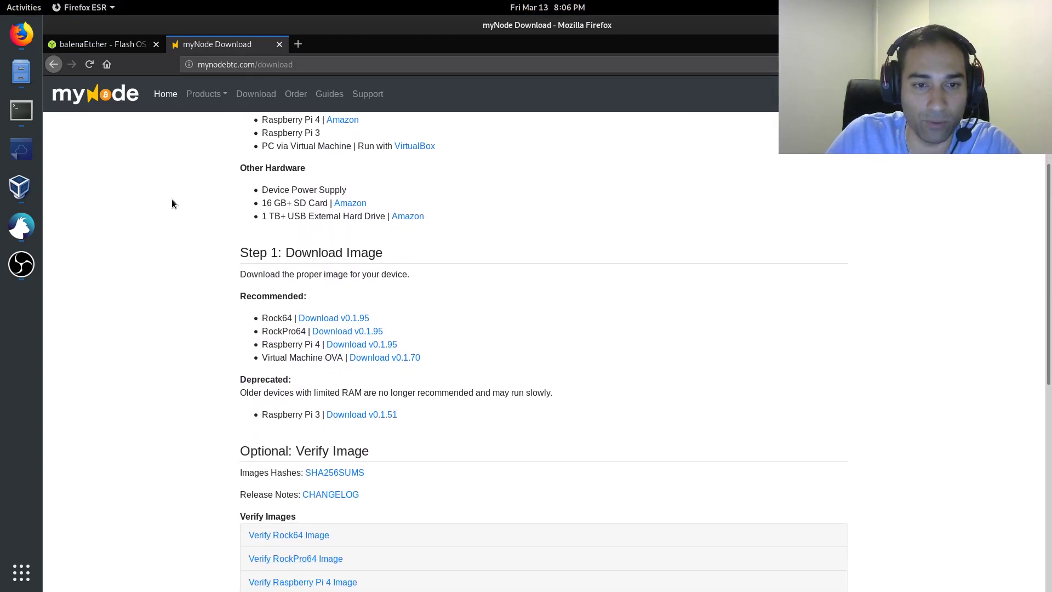
left_click_drag(245, 255, 382, 258)
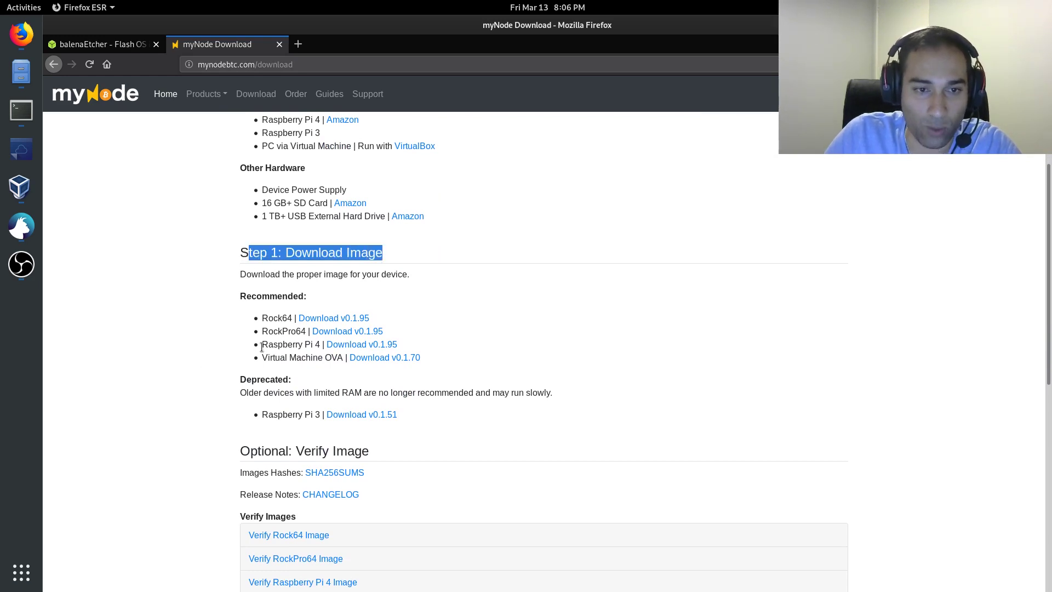
left_click_drag(262, 344, 319, 344)
left_click(320, 344)
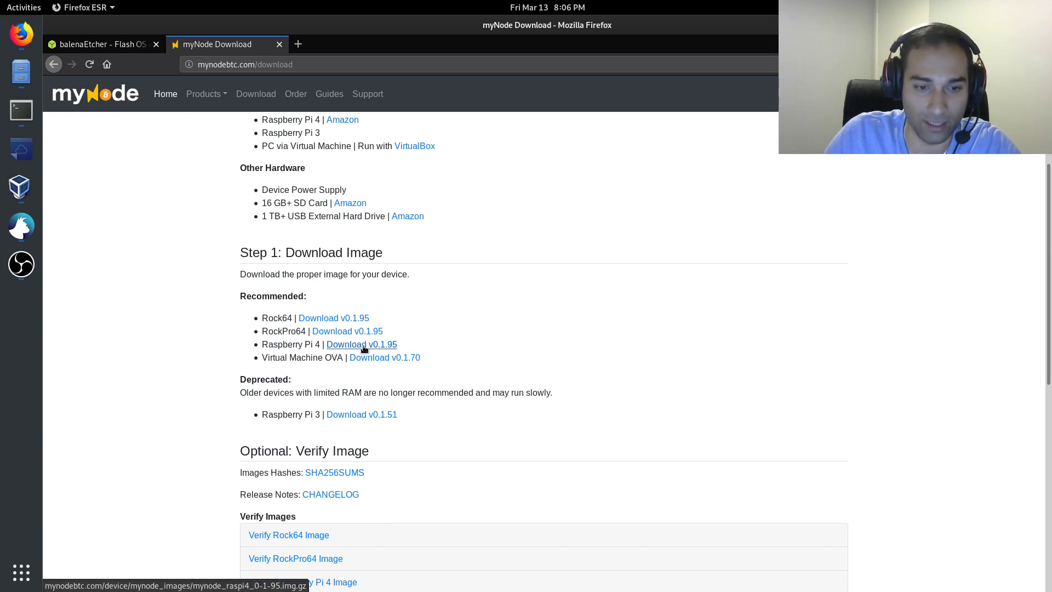
left_click(363, 349)
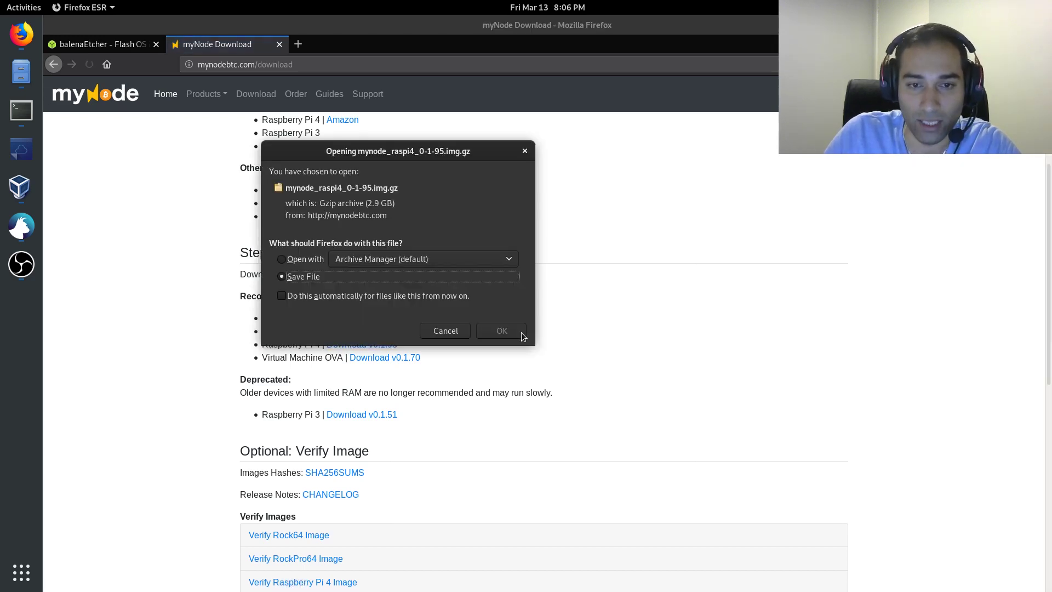
left_click_drag(367, 203, 386, 205)
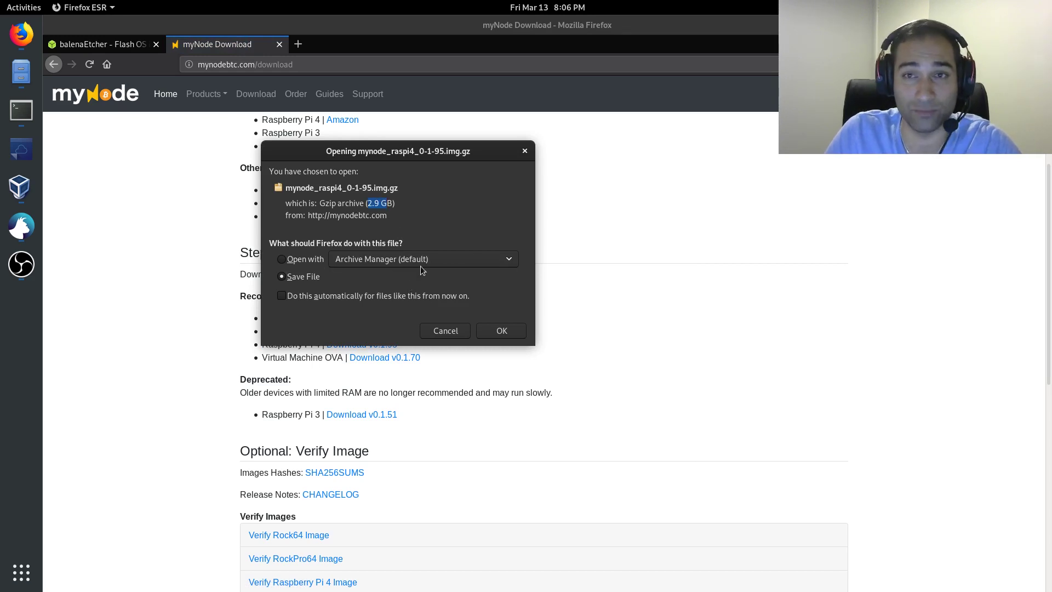
left_click(446, 332)
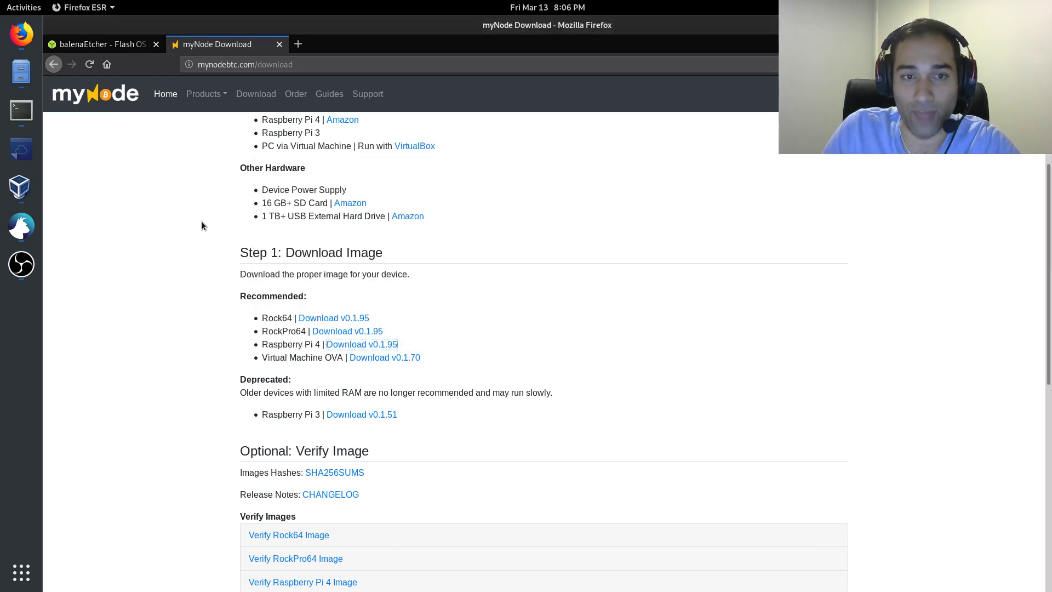
- Open the balenaEtcher page, start the Linux x64 download, and review the other download options
left_click(120, 45)
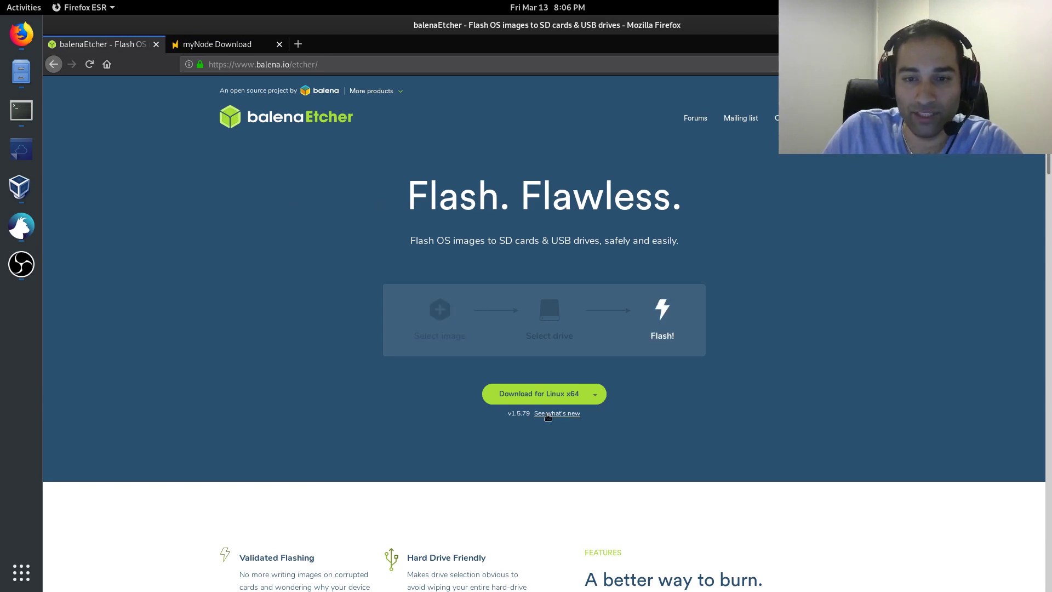
left_click(569, 400)
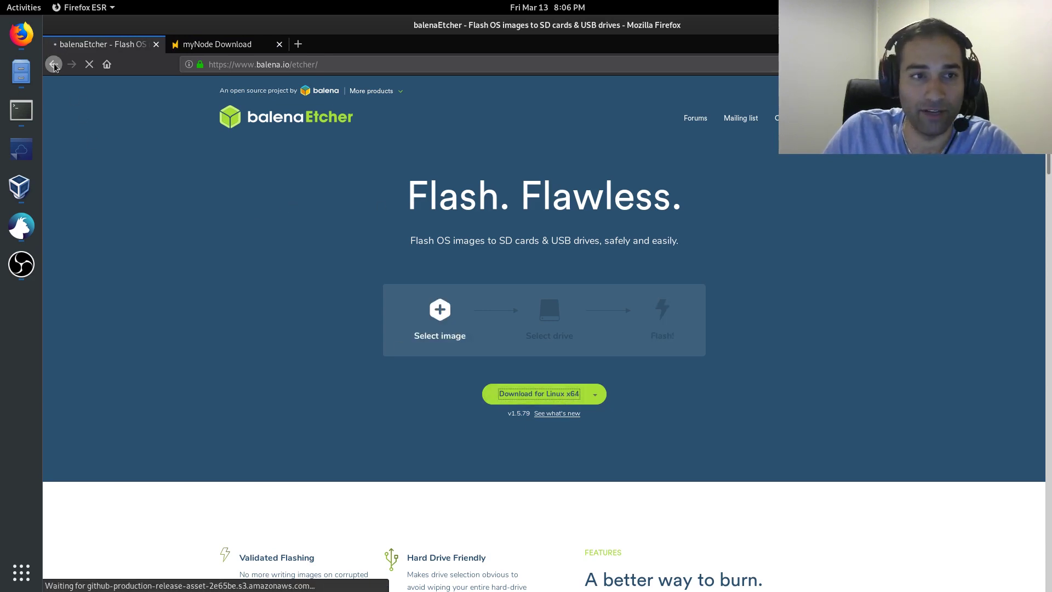
key("alt+Left")
left_click(181, 198)
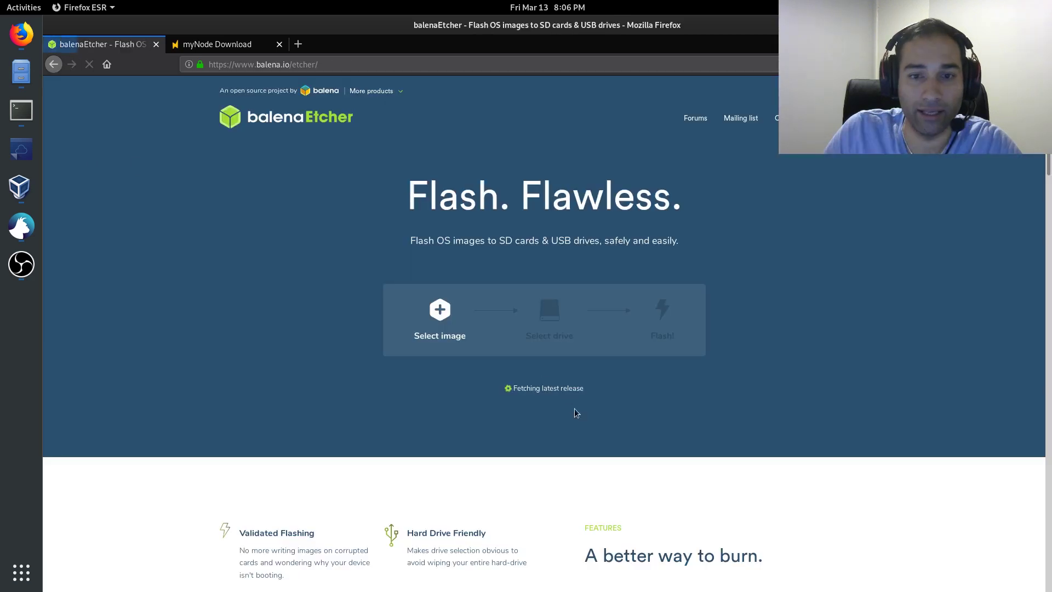
left_click(595, 394)
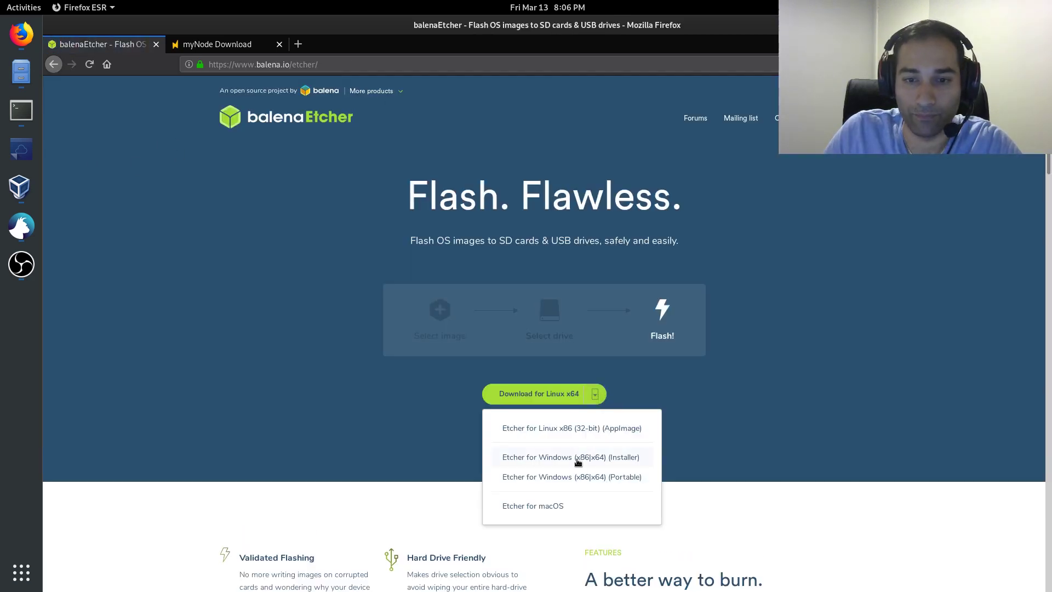
left_click(294, 326)
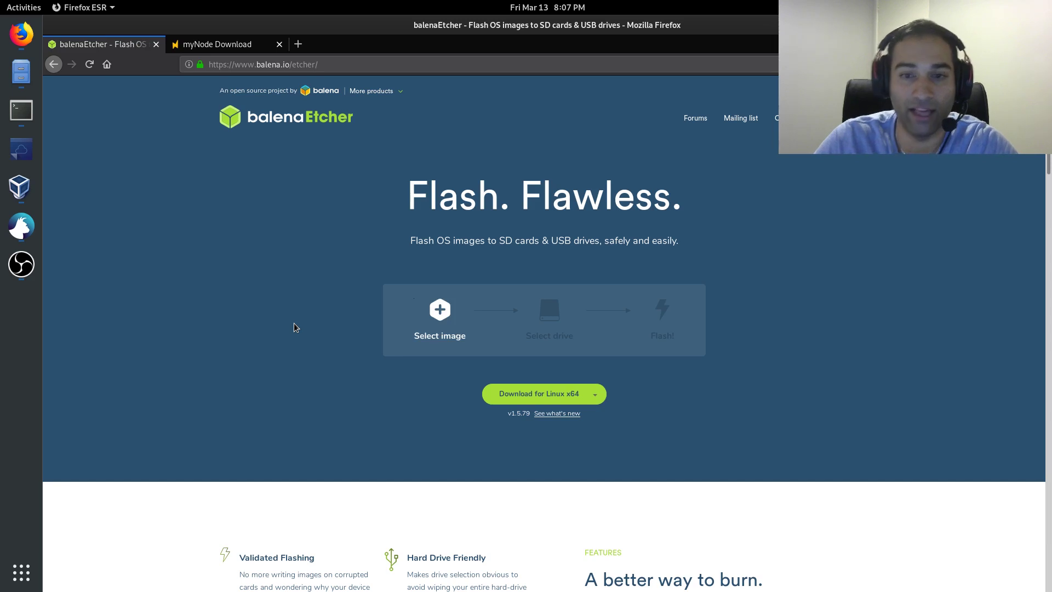
- Launch balenaEtcher and load mynode_raspi4_0-1-95.img.gz from Recent as the image to flash
left_click(25, 580)
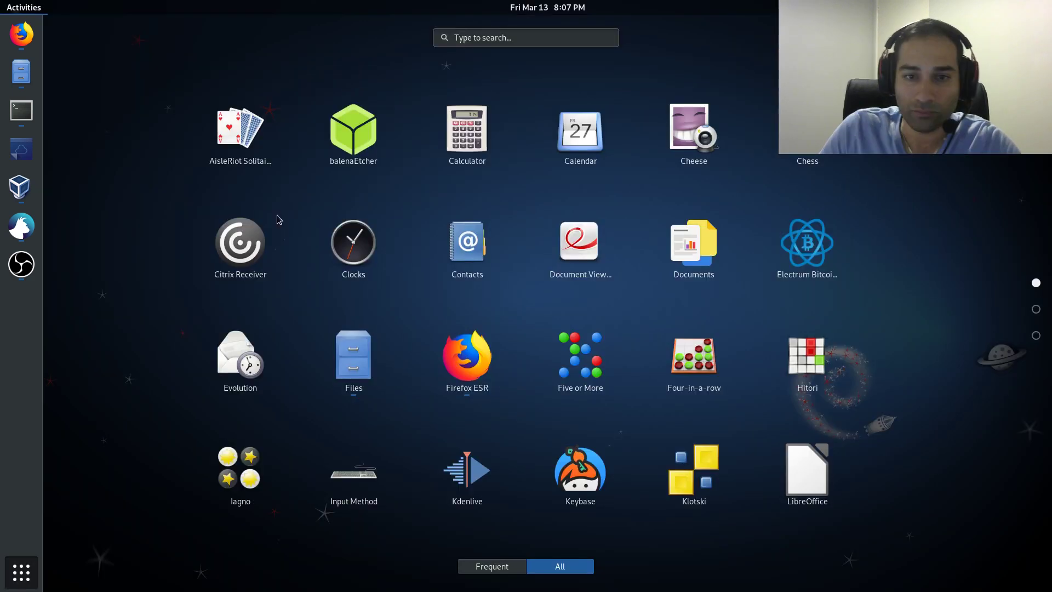
left_click(354, 131)
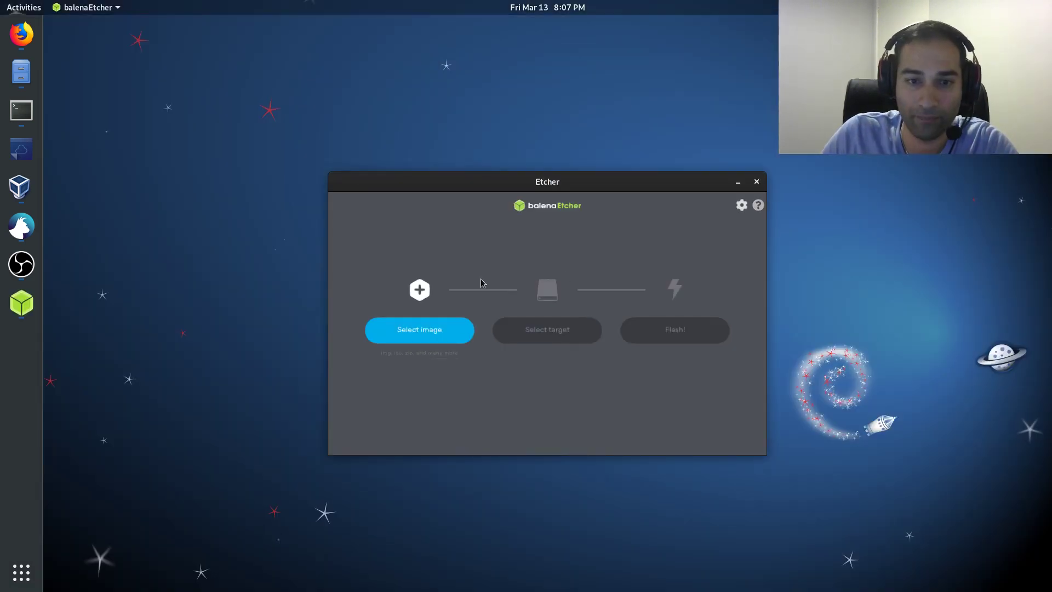
left_click(443, 333)
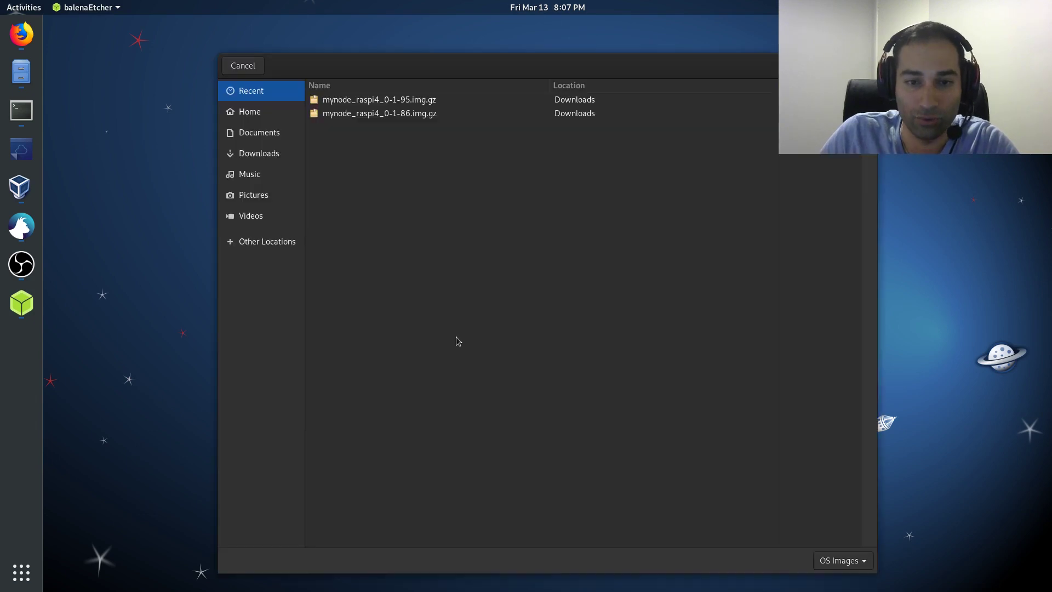
left_click(406, 103)
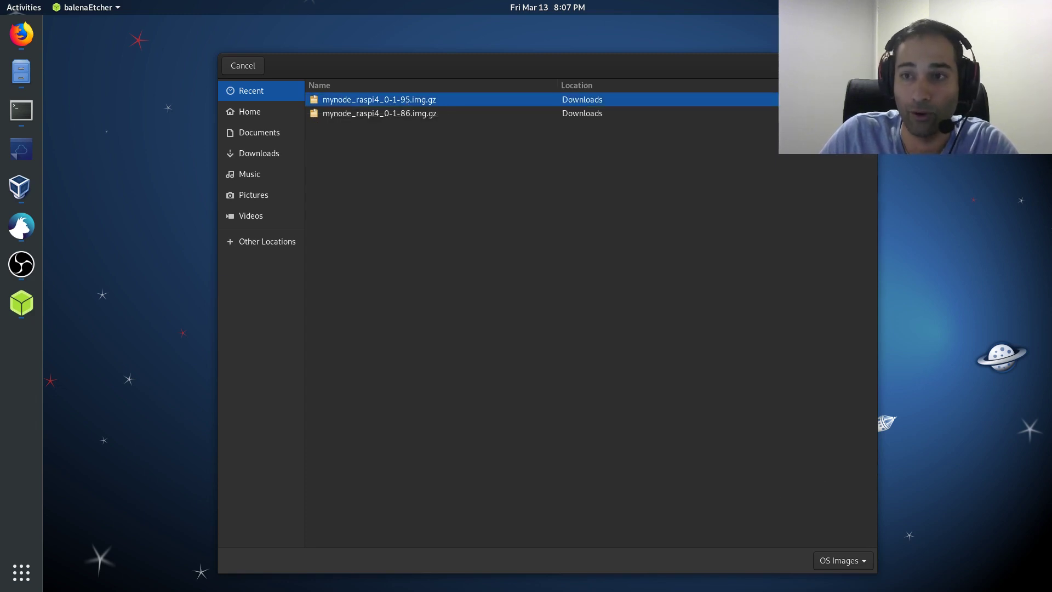
left_click(852, 65)
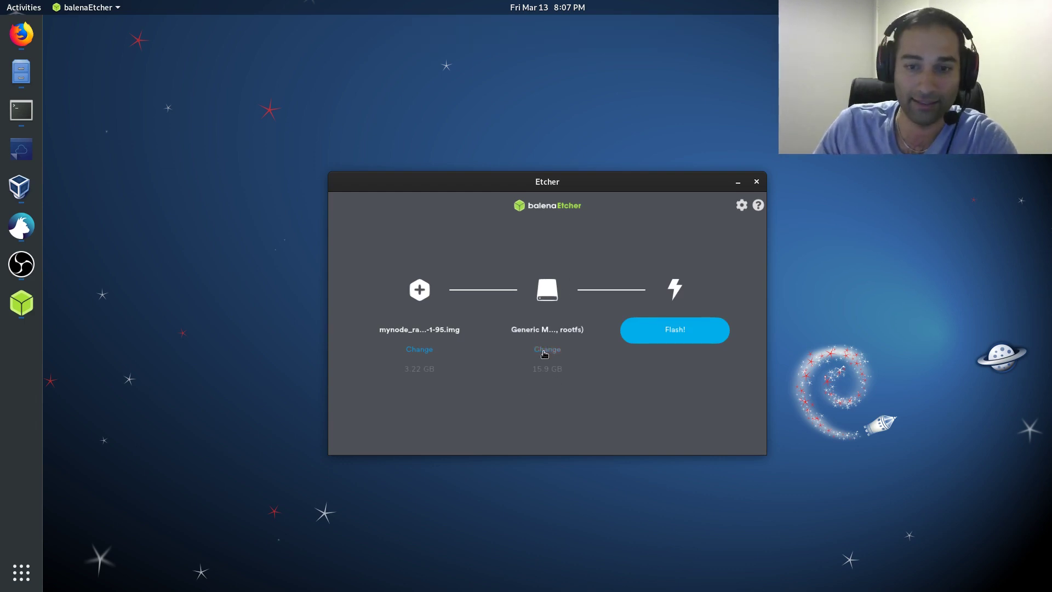
- Reselect the 15.9 GB Generic Mass-Storage drive as the target and start flashing
left_click(544, 354)
left_click(462, 270)
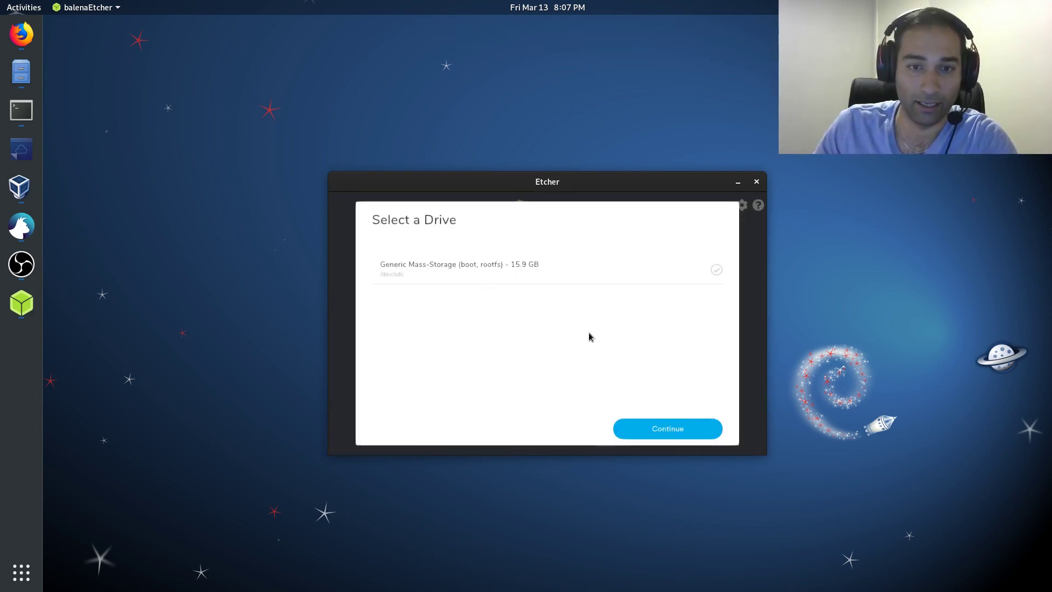
left_click(667, 428)
left_click(552, 332)
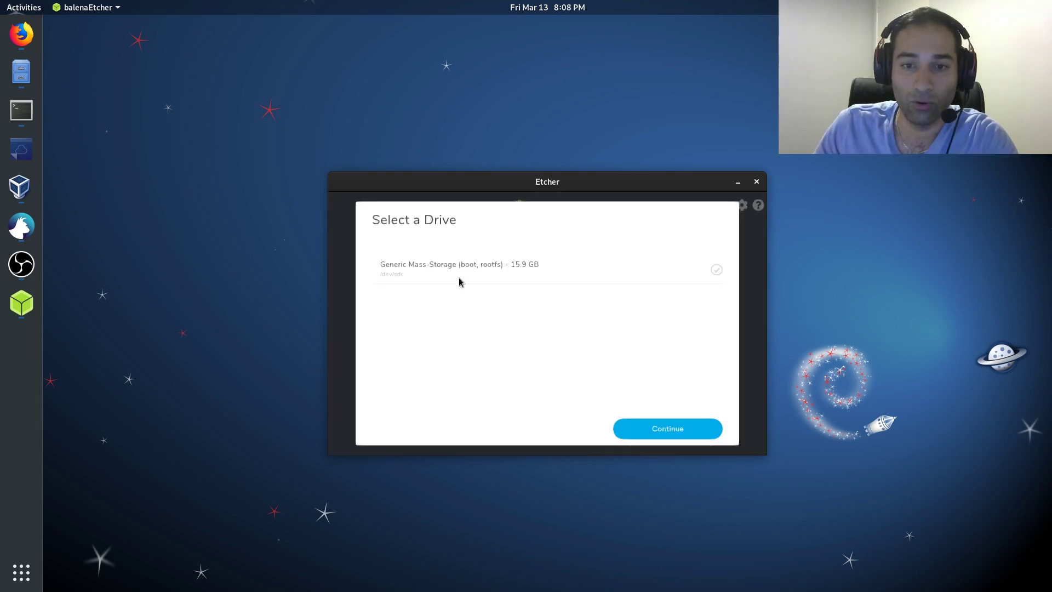
left_click(461, 280)
left_click(665, 429)
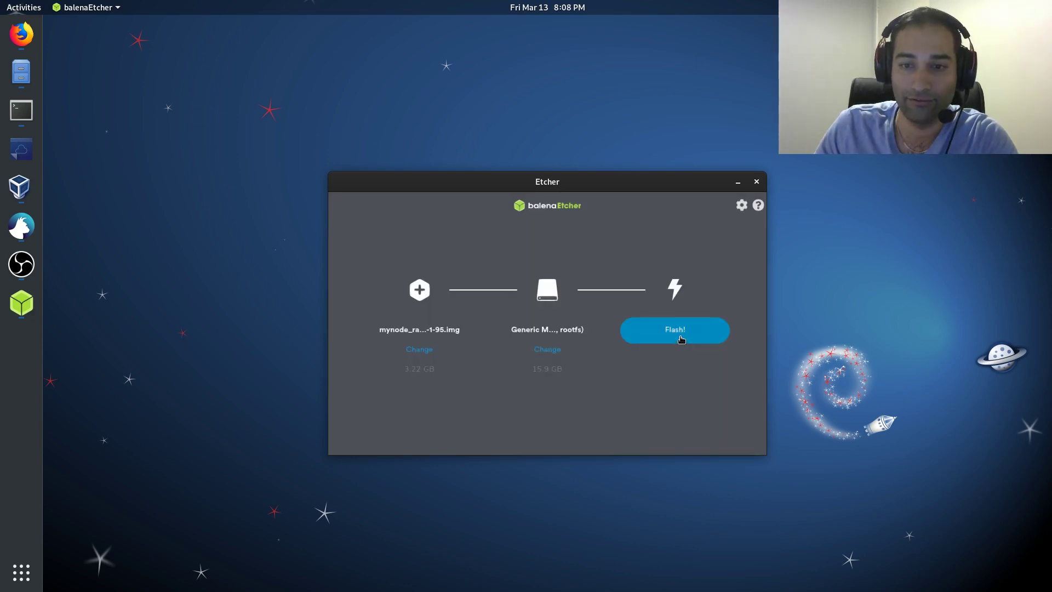
left_click(681, 339)
- Enter the account password to authorize flashing and wait for Flash Complete
type("••••••")
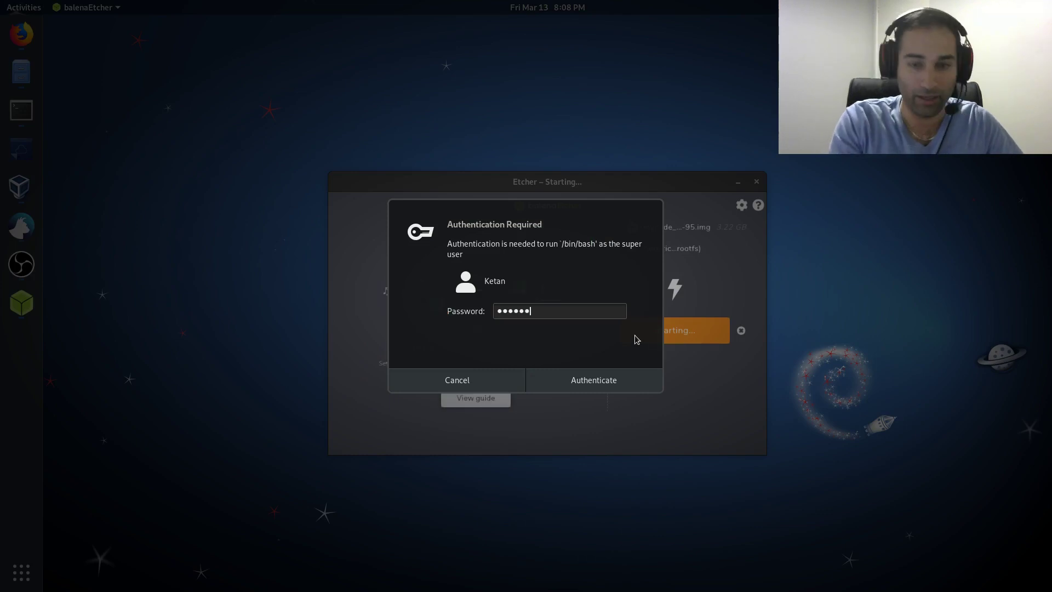
key("Return")
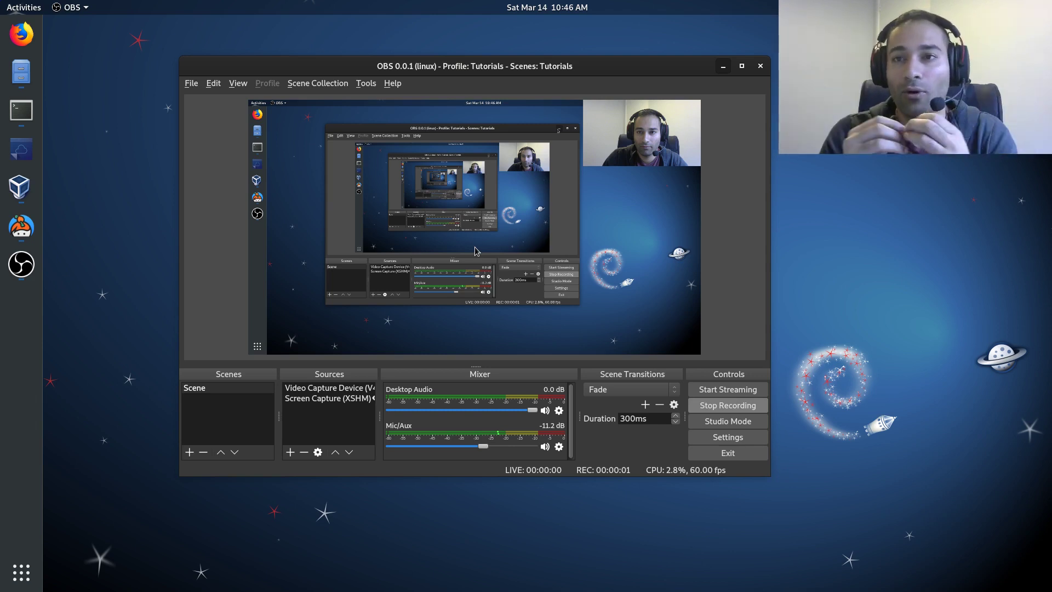
- Hide the OBS Studio window with Super+H, leaving the empty desktop
key("super+h")
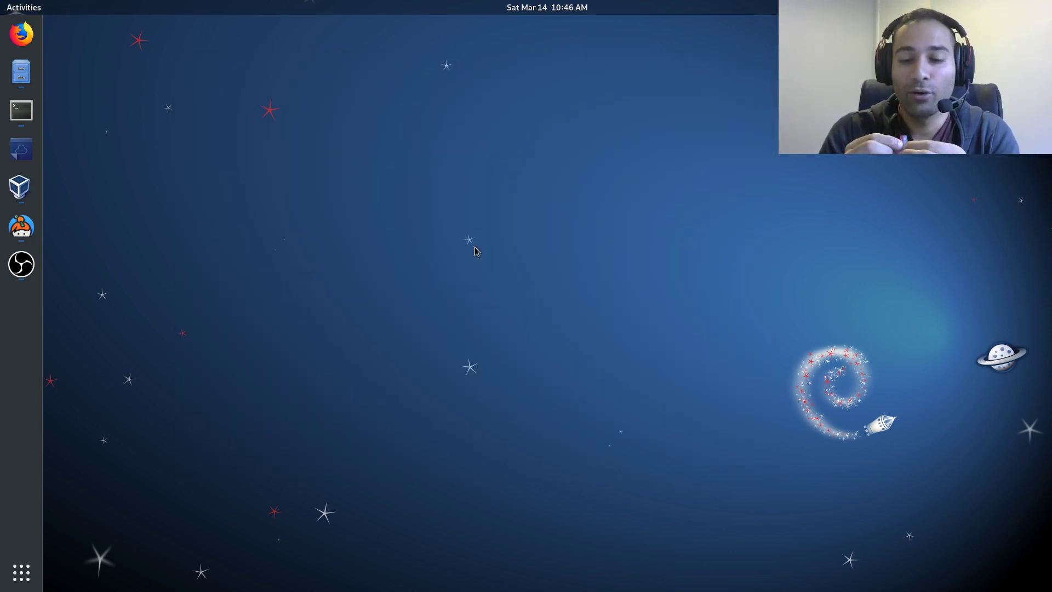